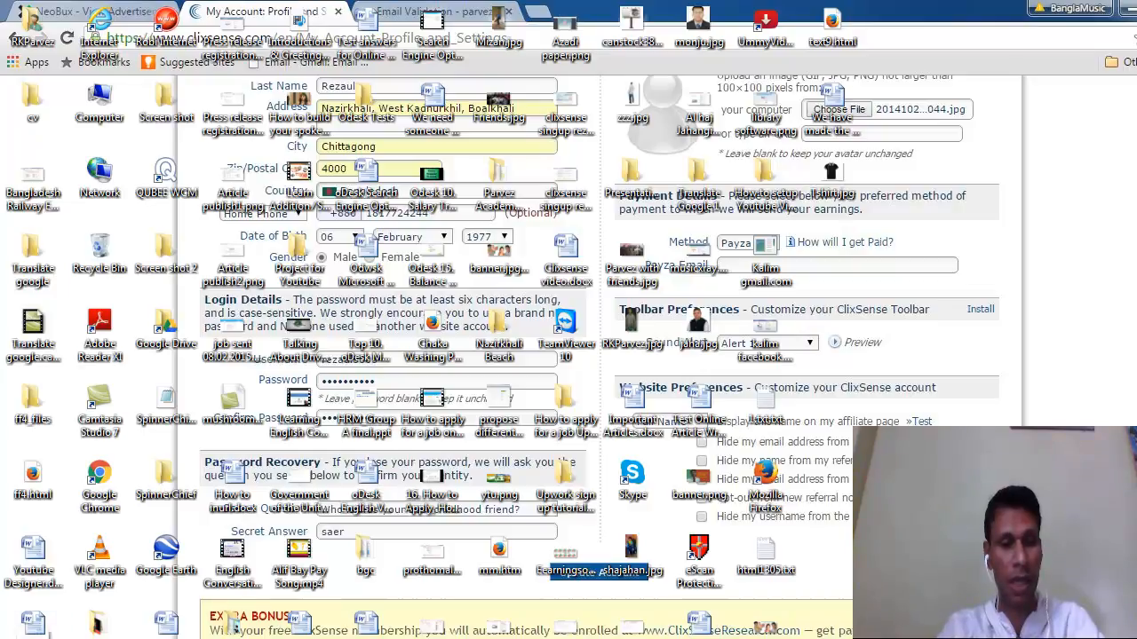
# Step: Open Paint, paste the picture Tshirt.jpg from the Desktop onto the canvas and move it to the middle of the canvas
pyautogui.press('super')
pyautogui.click(55, 359)
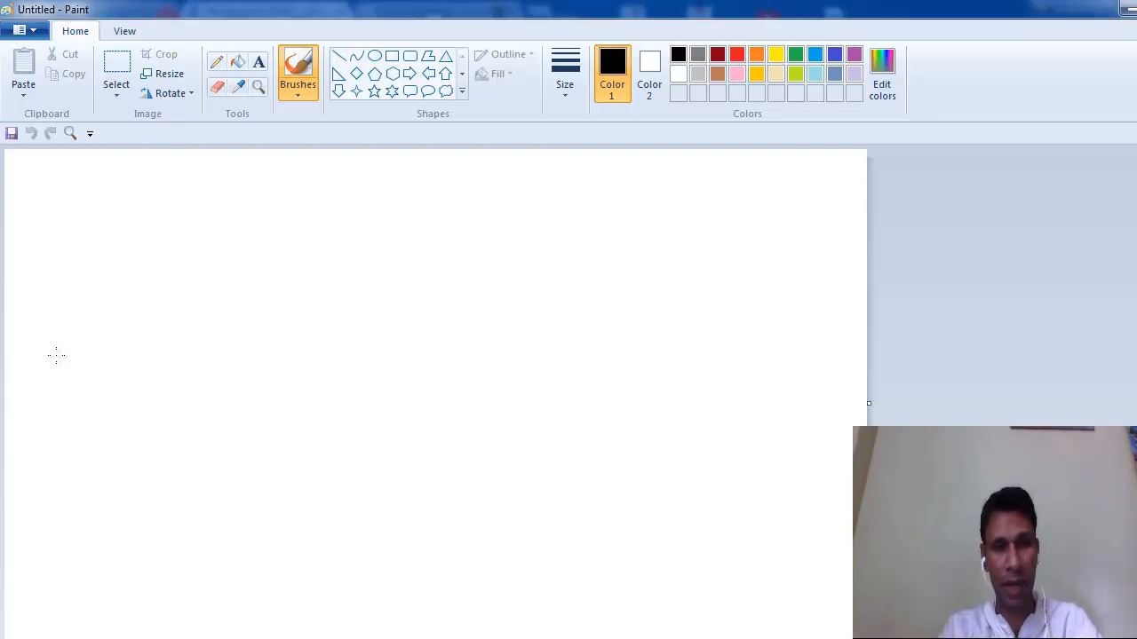
pyautogui.click(24, 99)
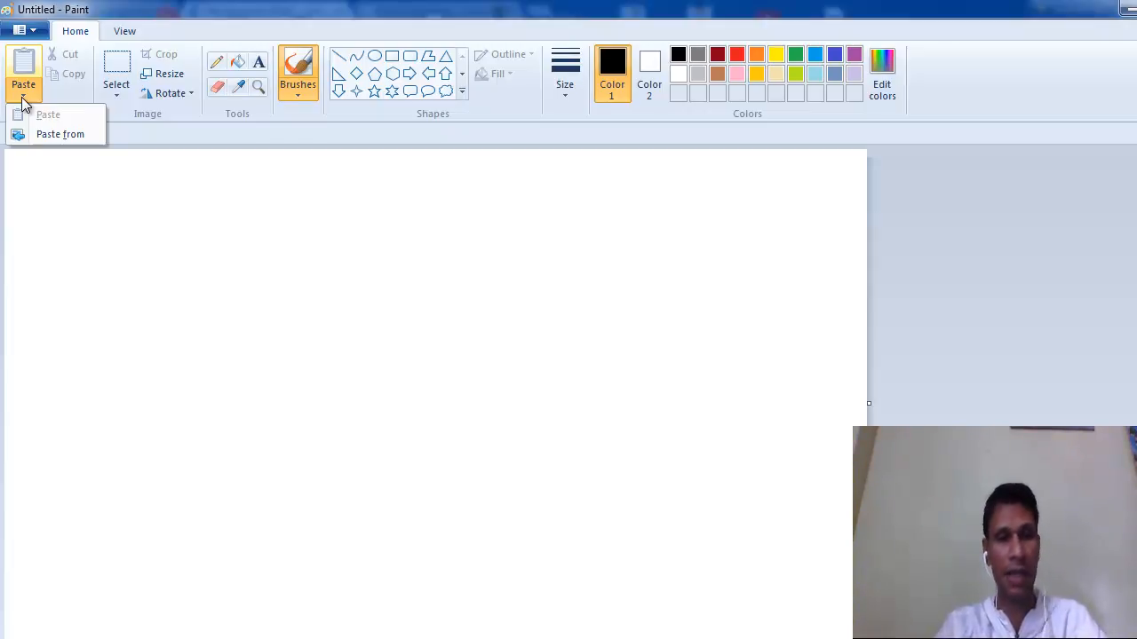
pyautogui.click(62, 134)
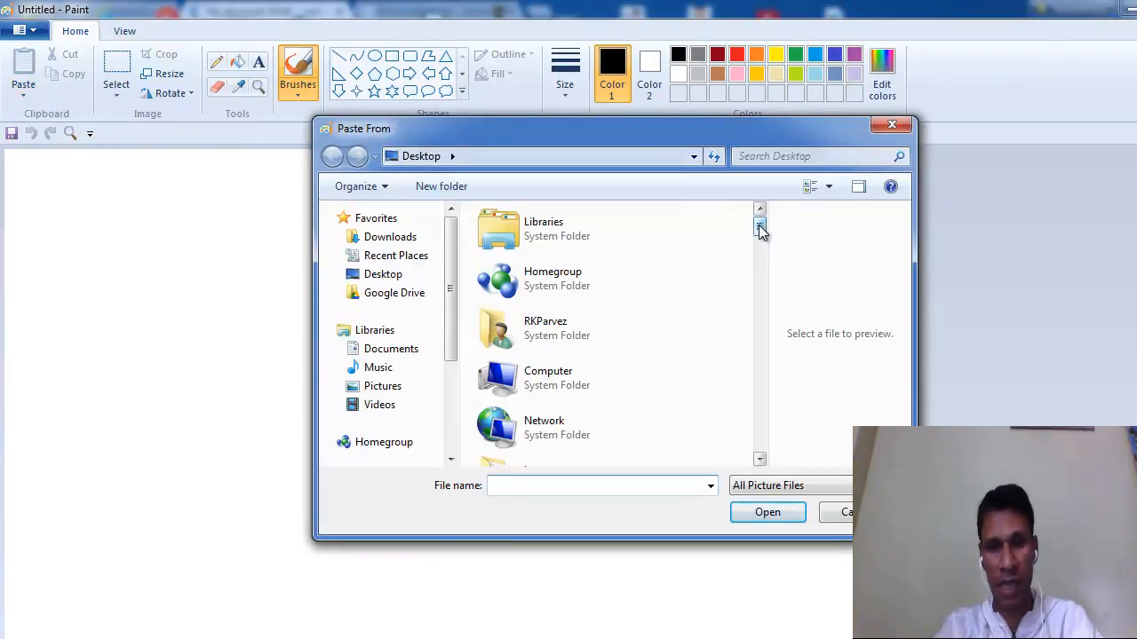
pyautogui.moveTo(758, 225); pyautogui.dragTo(794, 433)
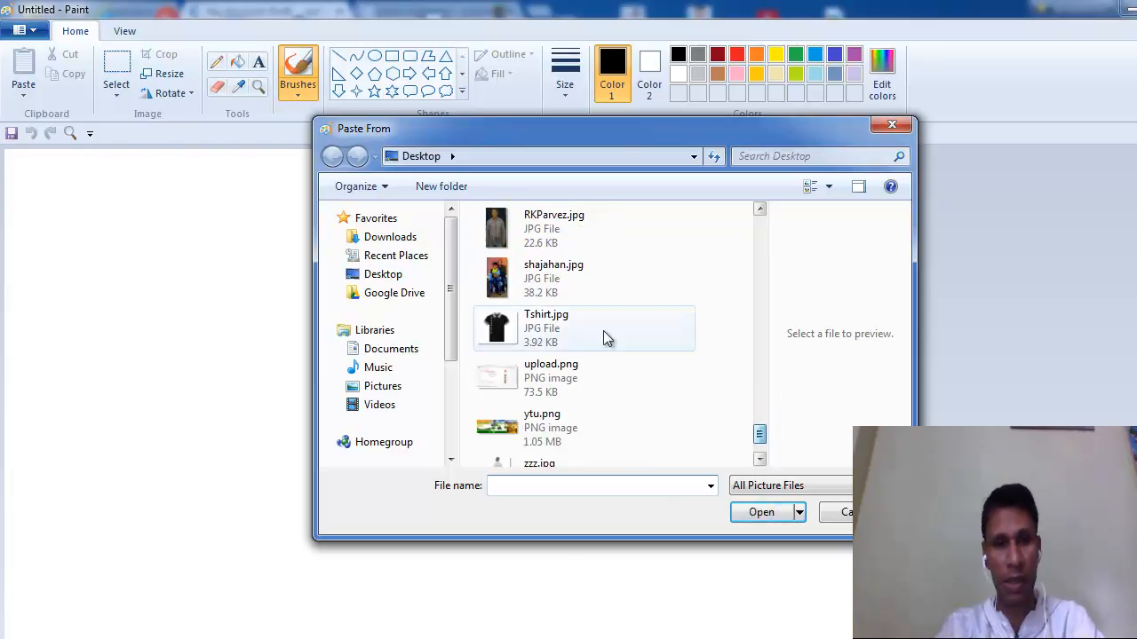
pyautogui.doubleClick(521, 323)
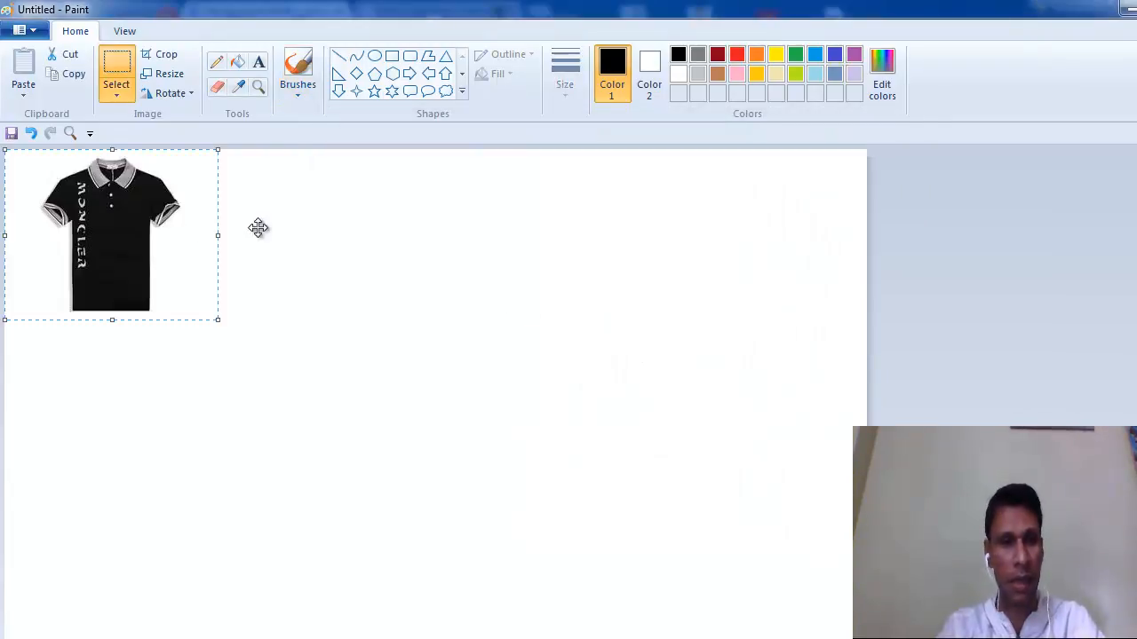
pyautogui.moveTo(183, 229); pyautogui.dragTo(471, 387)
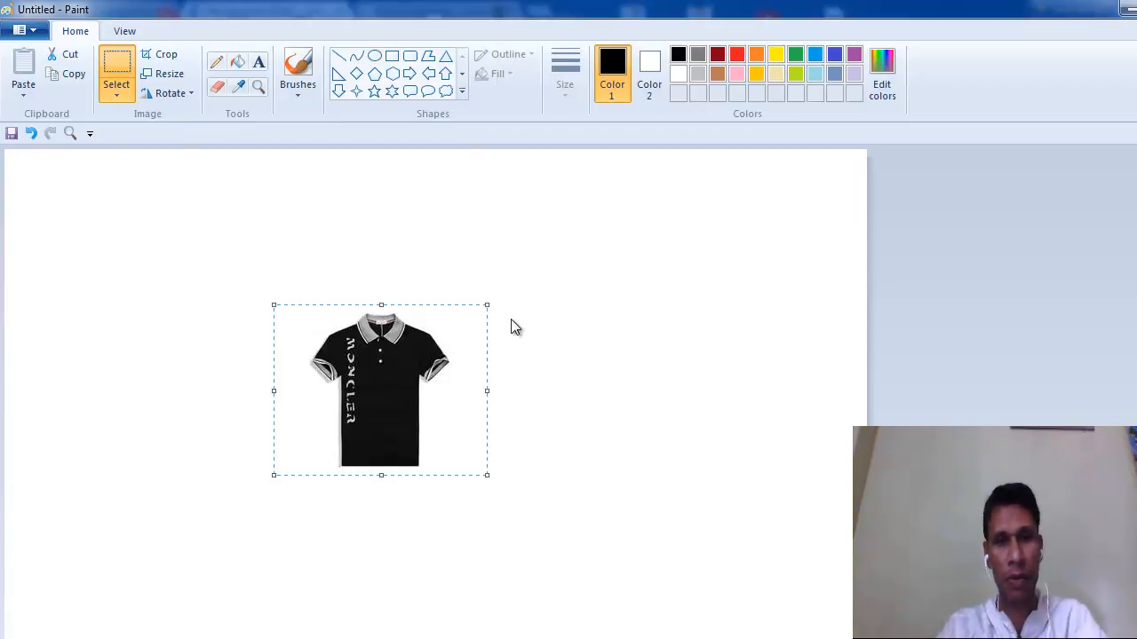
# Step: Draw a pale yellow ellipse outline, centre it around the T-shirt and narrow it on both sides
pyautogui.click(373, 57)
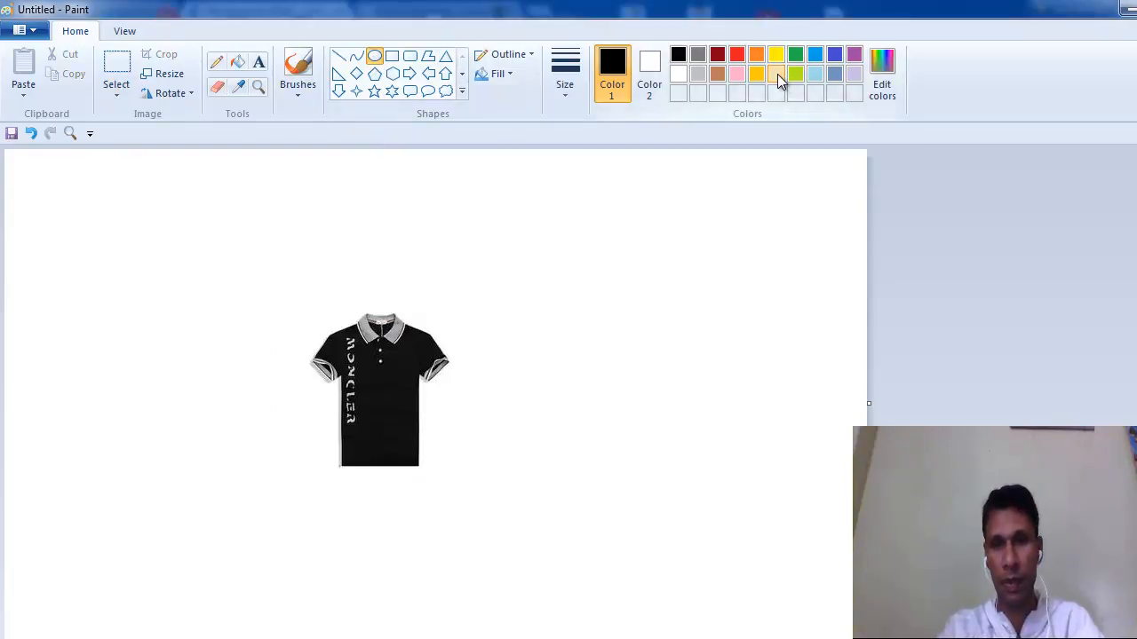
pyautogui.click(777, 74)
pyautogui.moveTo(308, 304)
pyautogui.mouseDown()
pyautogui.moveTo(482, 385)
pyautogui.moveTo(531, 482)
pyautogui.mouseUp()
pyautogui.moveTo(498, 441); pyautogui.dragTo(459, 437)
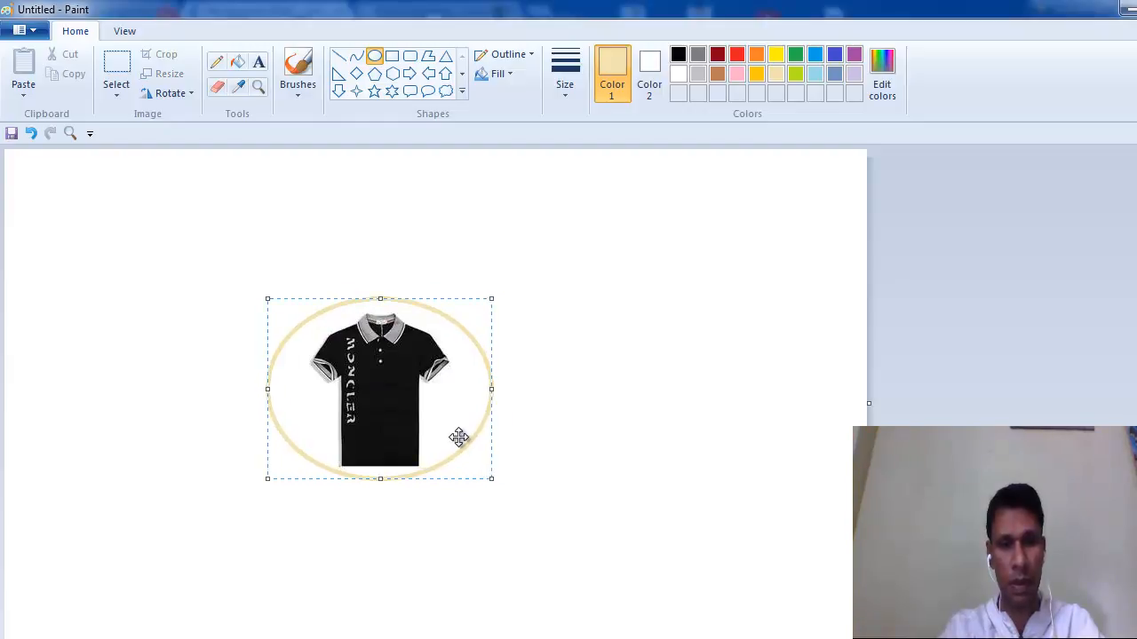
pyautogui.moveTo(493, 390); pyautogui.dragTo(471, 391)
pyautogui.moveTo(271, 391); pyautogui.dragTo(279, 391)
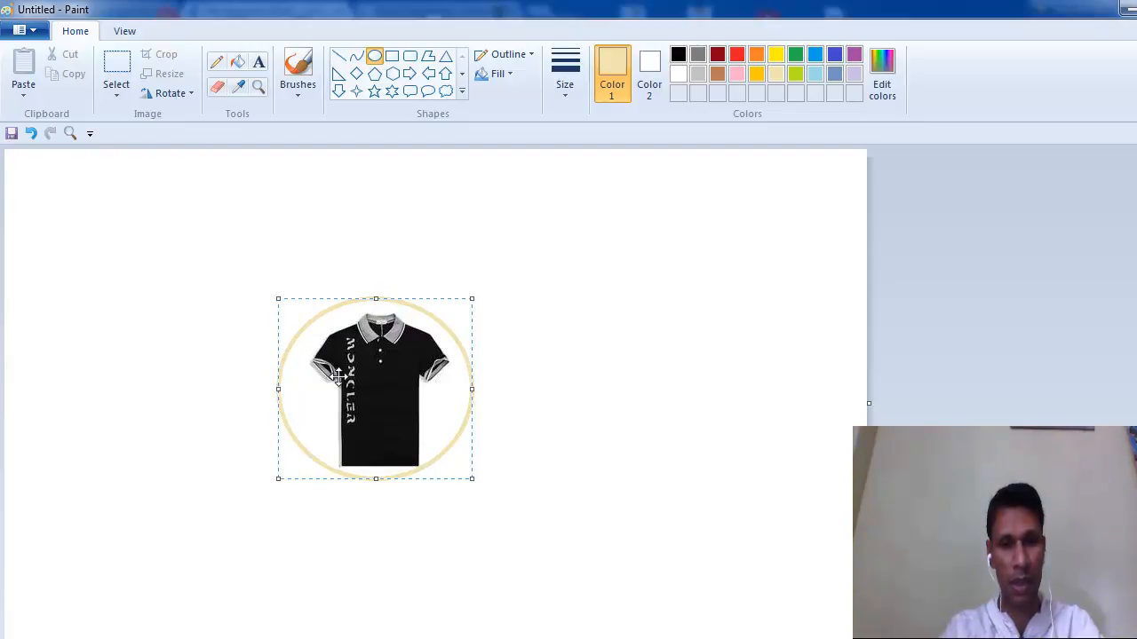
# Step: Fine-tune the ellipse's position and size into a near-circle fitting closely around the T-shirt, and recolour its outline gold
pyautogui.moveTo(371, 376)
pyautogui.mouseDown()
pyautogui.moveTo(383, 391)
pyautogui.moveTo(375, 381)
pyautogui.mouseUp()
pyautogui.moveTo(384, 486); pyautogui.dragTo(384, 483)
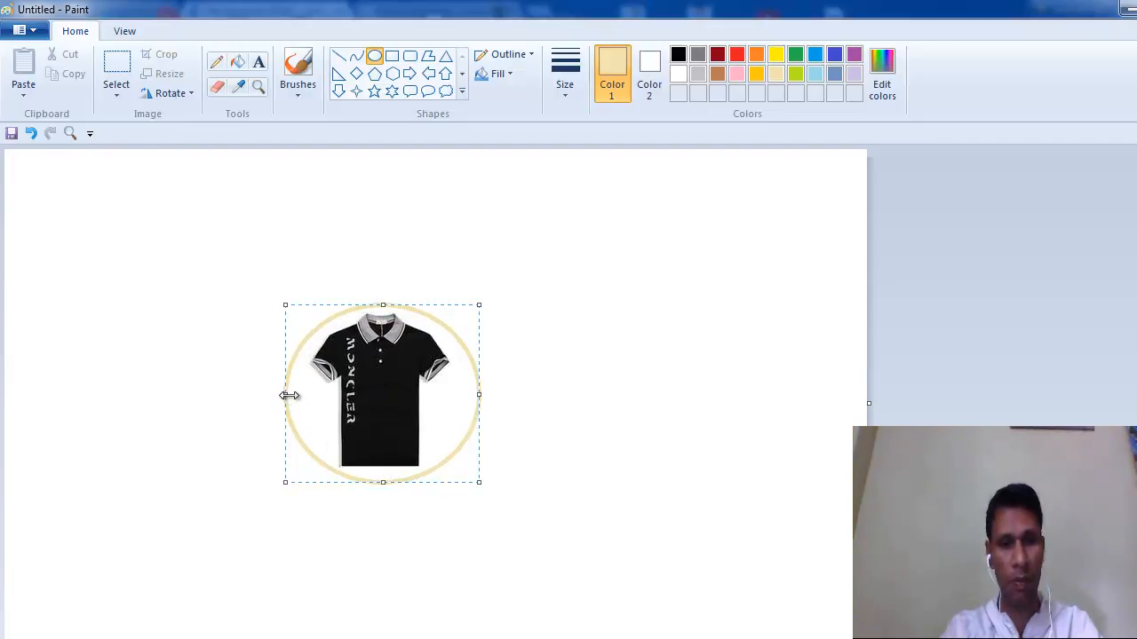
pyautogui.moveTo(290, 395); pyautogui.dragTo(291, 395)
pyautogui.moveTo(480, 395); pyautogui.dragTo(475, 395)
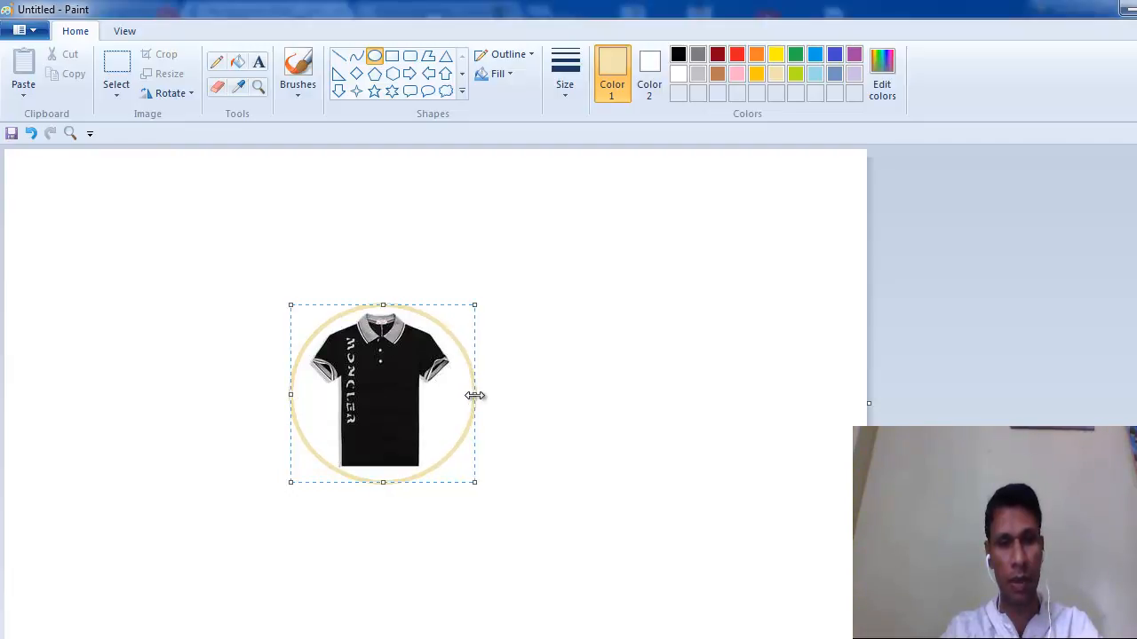
pyautogui.moveTo(450, 386); pyautogui.dragTo(450, 387)
pyautogui.moveTo(385, 307); pyautogui.dragTo(386, 310)
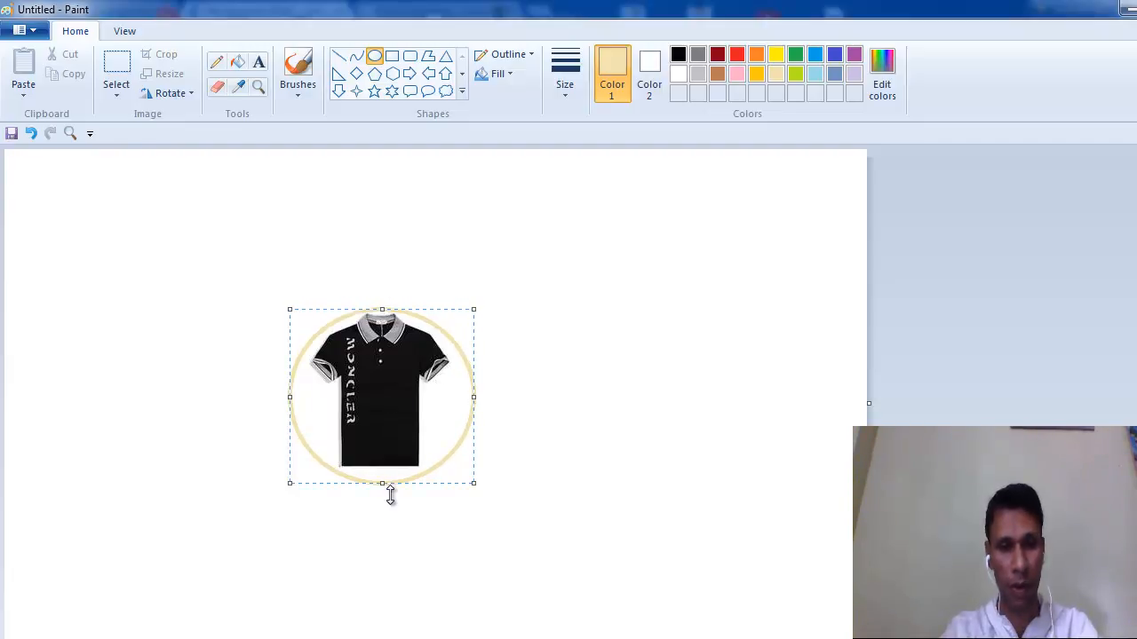
pyautogui.moveTo(381, 484); pyautogui.dragTo(381, 481)
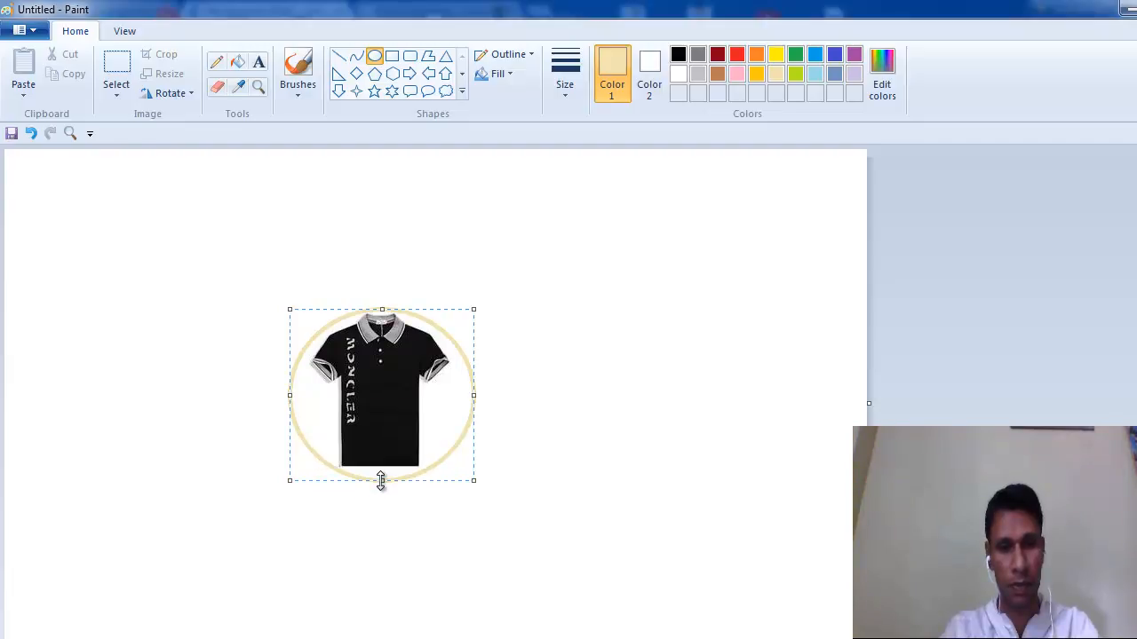
pyautogui.moveTo(290, 393); pyautogui.dragTo(296, 394)
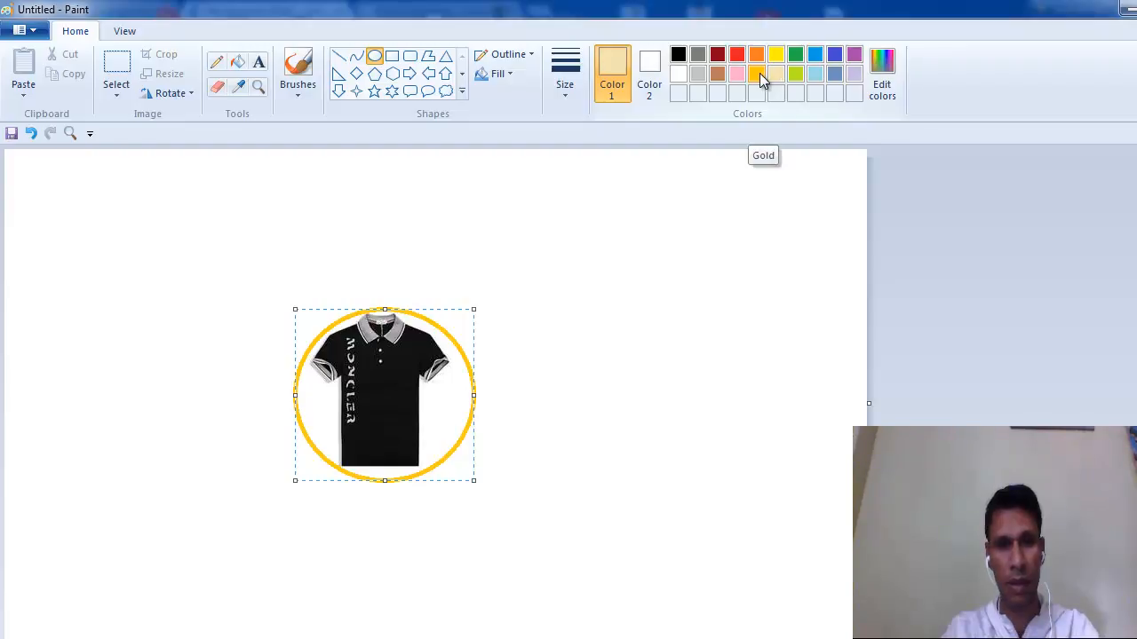
pyautogui.click(759, 75)
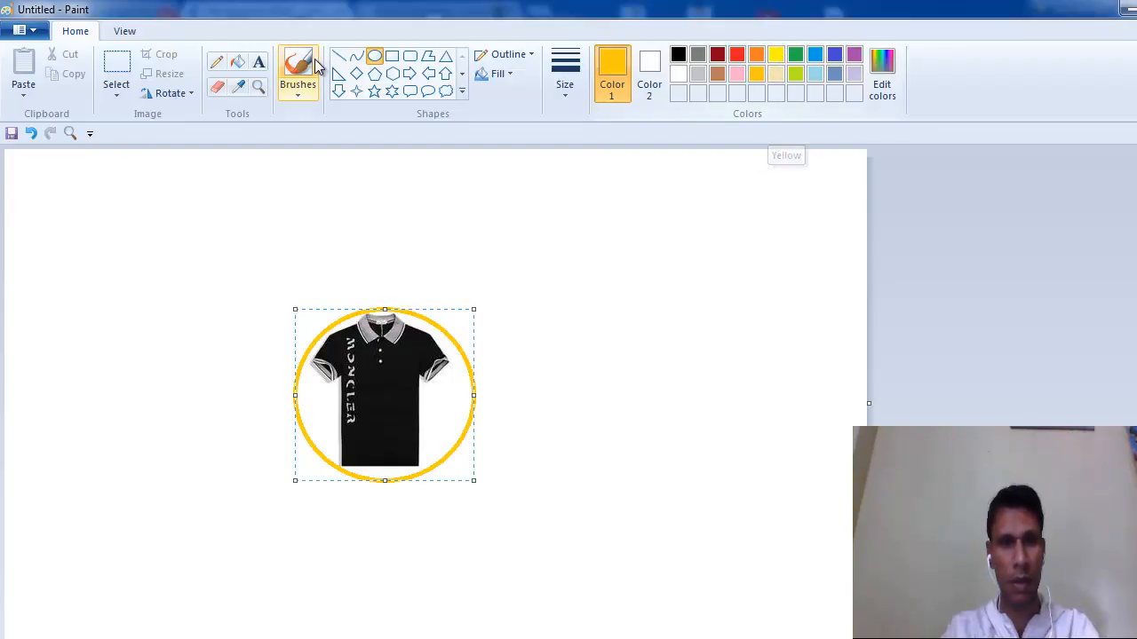
pyautogui.click(379, 186)
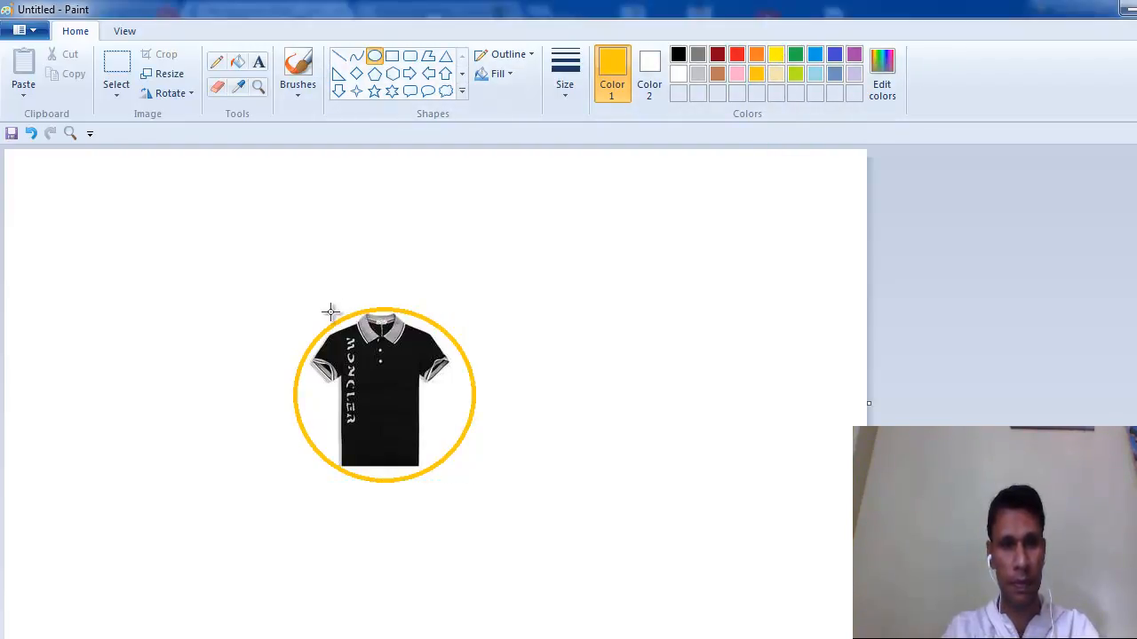
# Step: Draw a second, larger circle centred around the gold one and give its outline the colour Brown
pyautogui.moveTo(332, 286); pyautogui.dragTo(545, 493)
pyautogui.moveTo(529, 446); pyautogui.dragTo(475, 452)
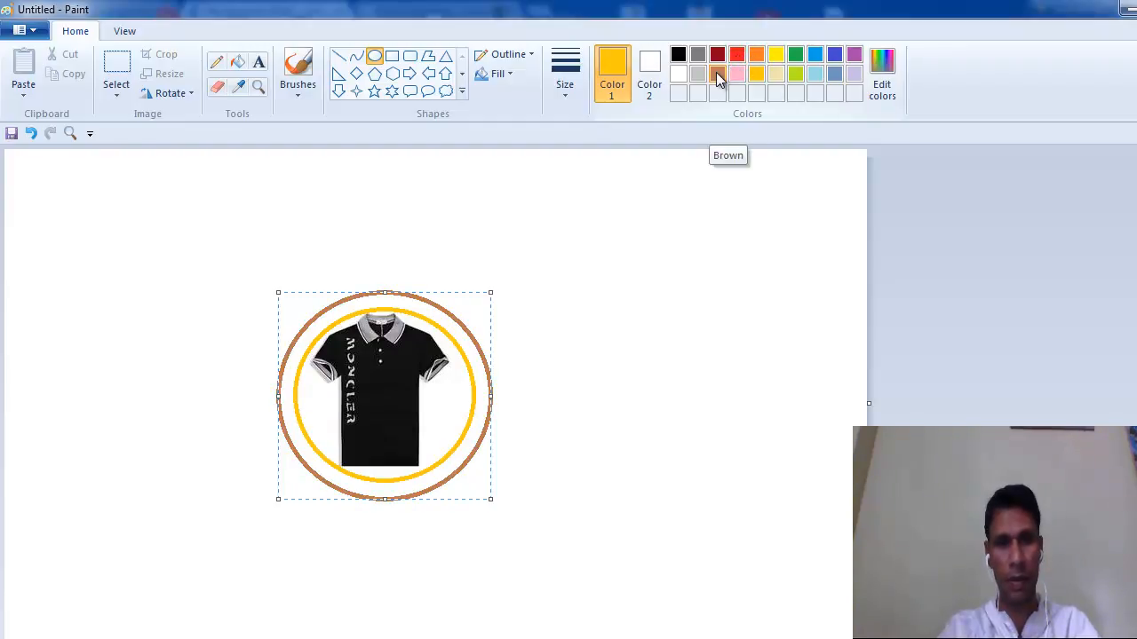
pyautogui.click(717, 77)
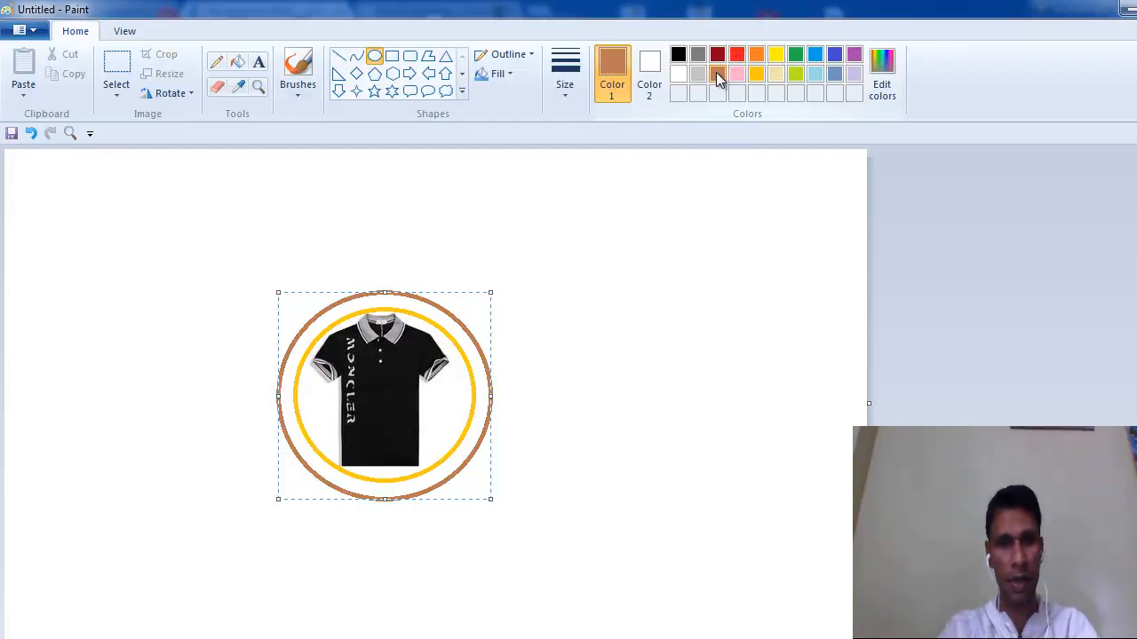
pyautogui.click(520, 396)
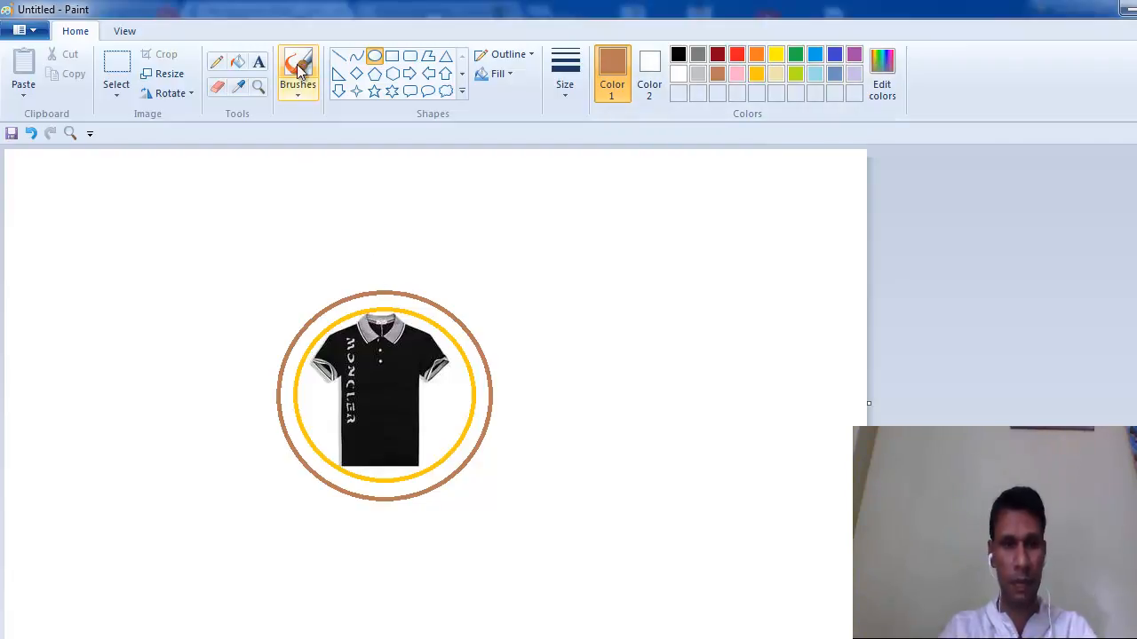
# Step: Fill the upper and lower parts of the ring between the two circles with brown
pyautogui.click(237, 63)
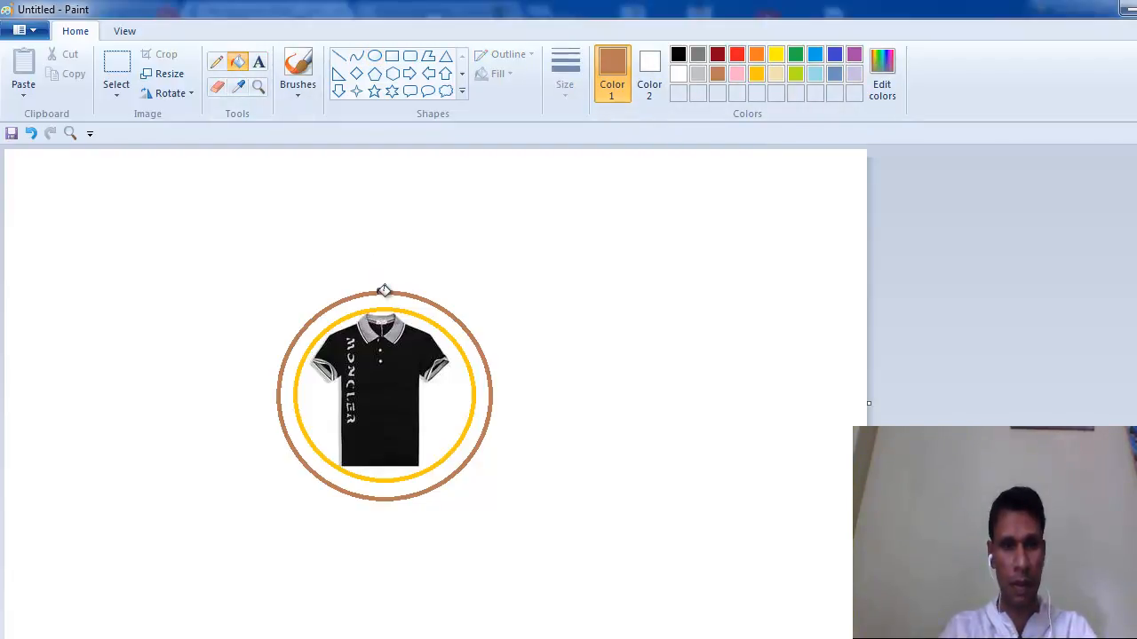
pyautogui.click(383, 293)
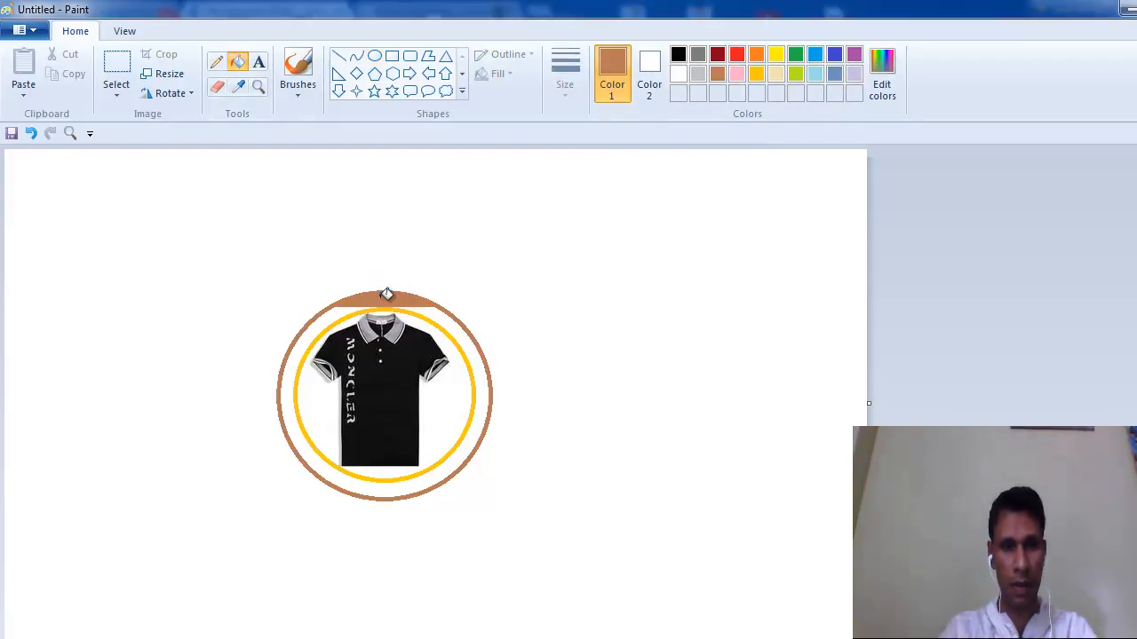
pyautogui.click(391, 483)
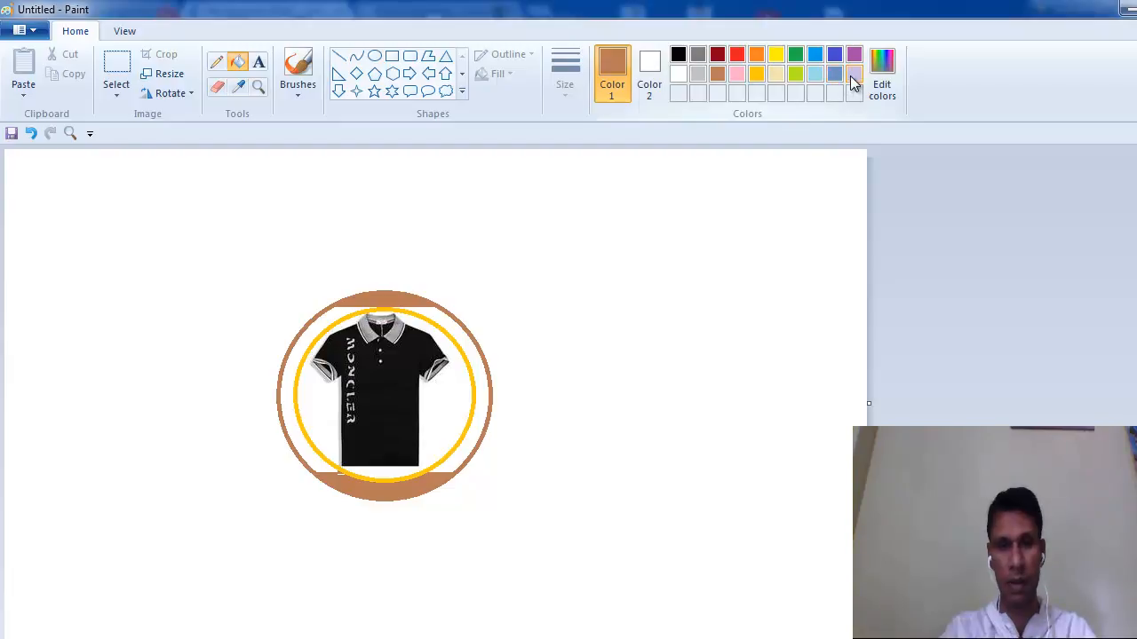
# Step: Fill the small areas at the left and right sides of the ring with lavender
pyautogui.click(852, 76)
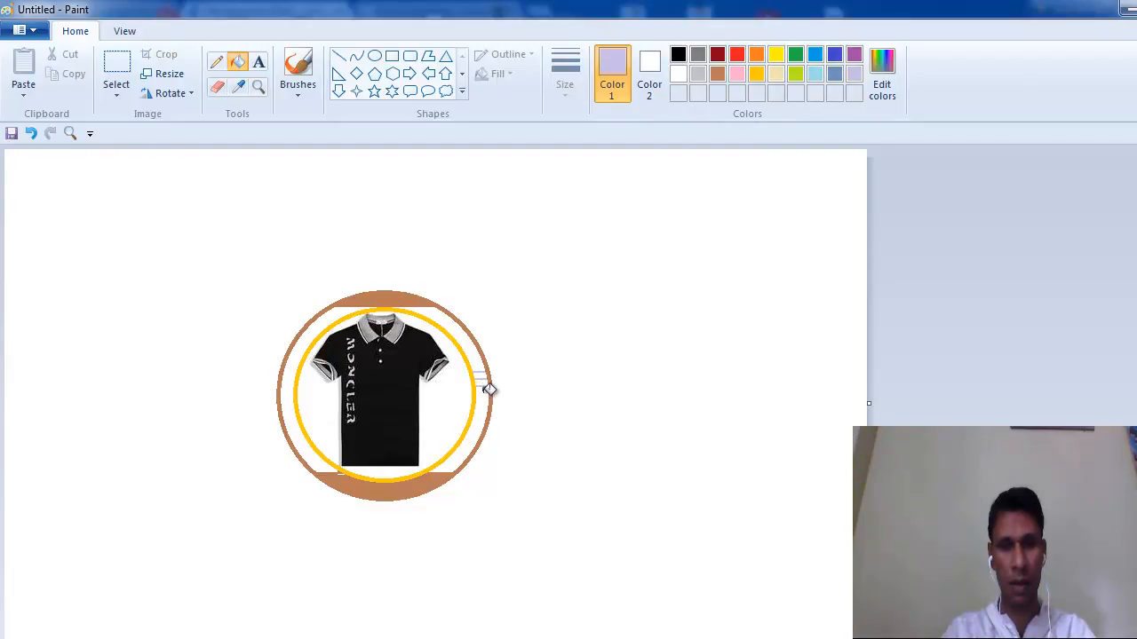
pyautogui.click(486, 398)
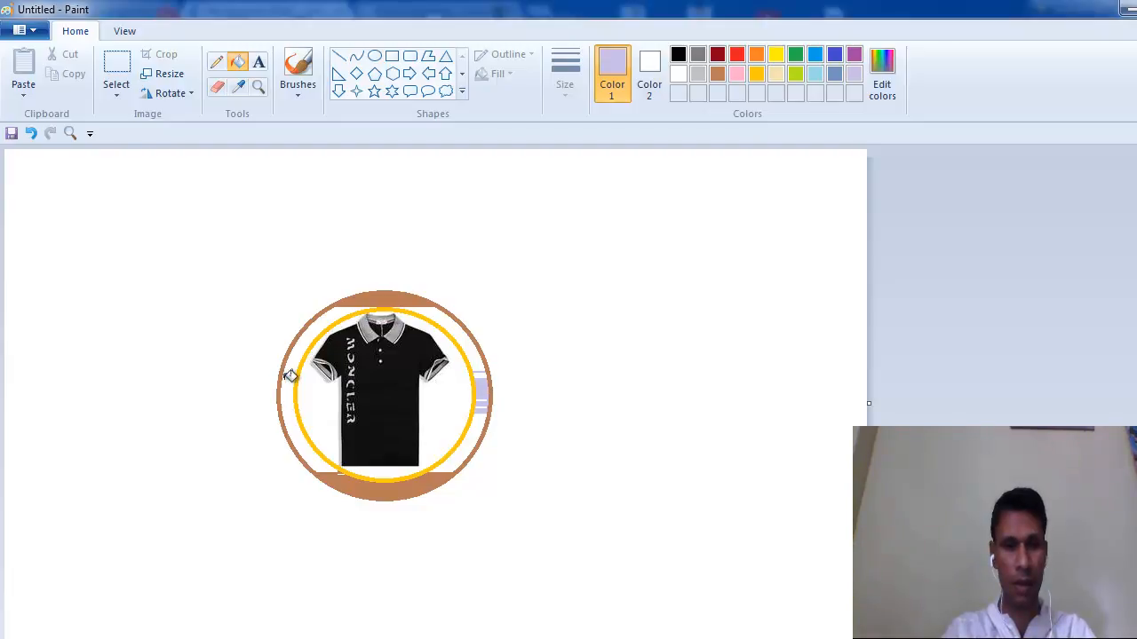
pyautogui.click(292, 386)
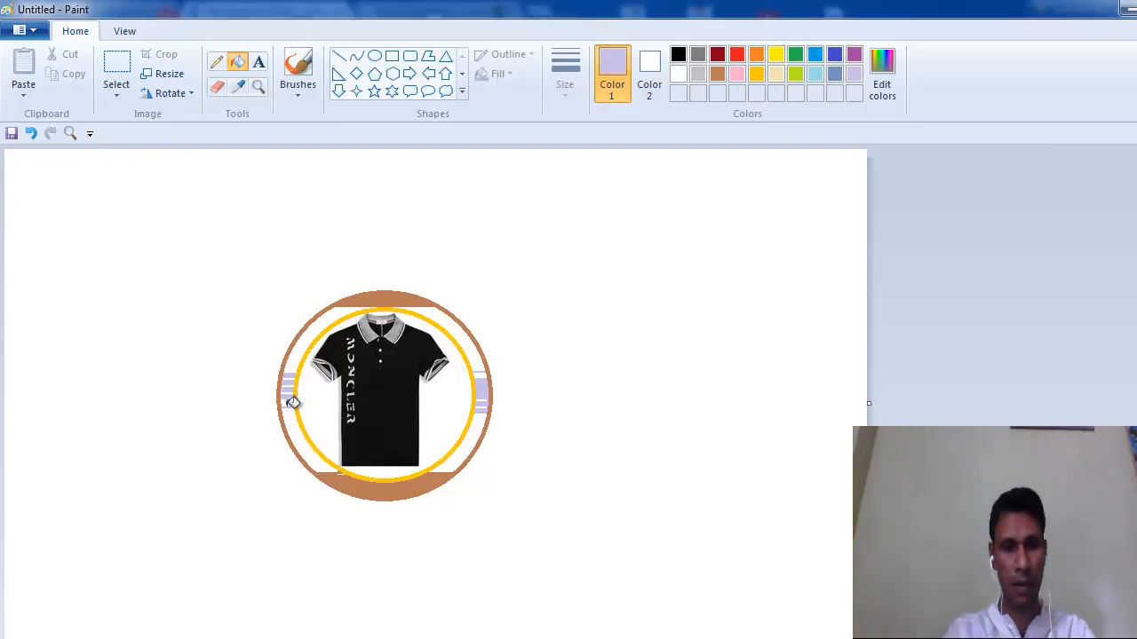
pyautogui.click(485, 382)
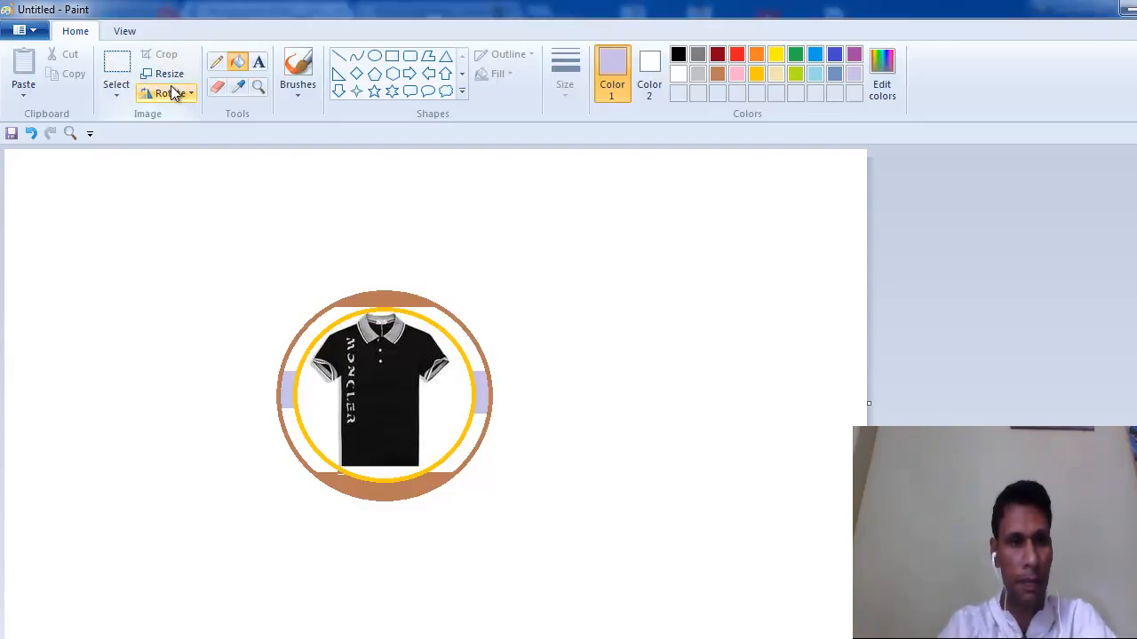
# Step: Add the lavender letter "T" as text on the T-shirt and shift it up toward the chest beside the buttons
pyautogui.click(256, 61)
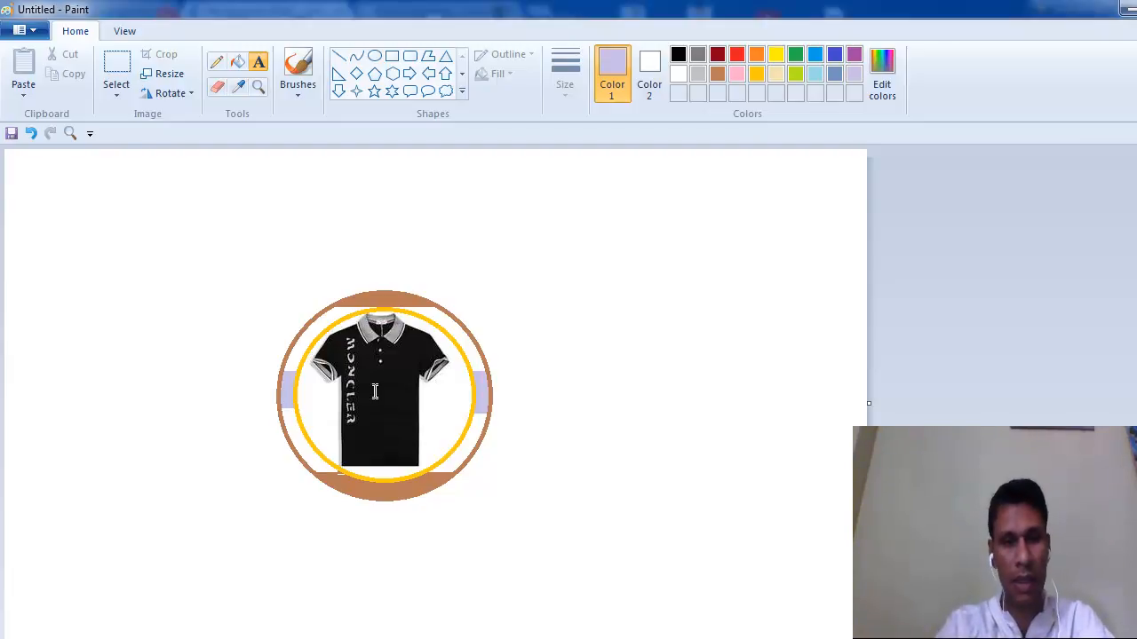
pyautogui.moveTo(373, 362); pyautogui.dragTo(803, 416)
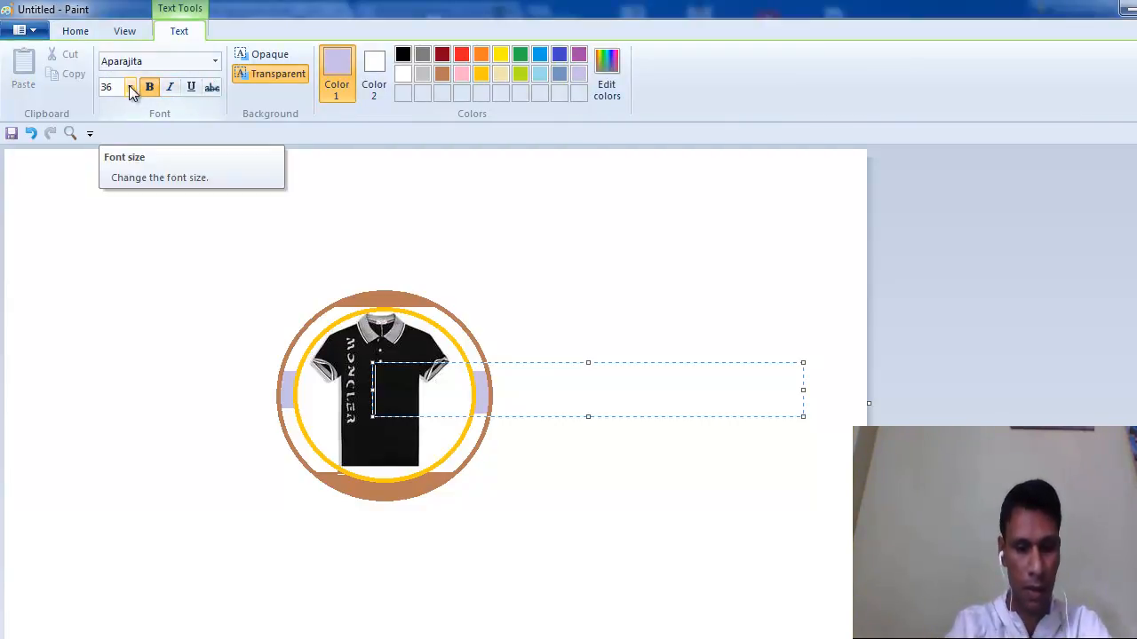
pyautogui.write('T')
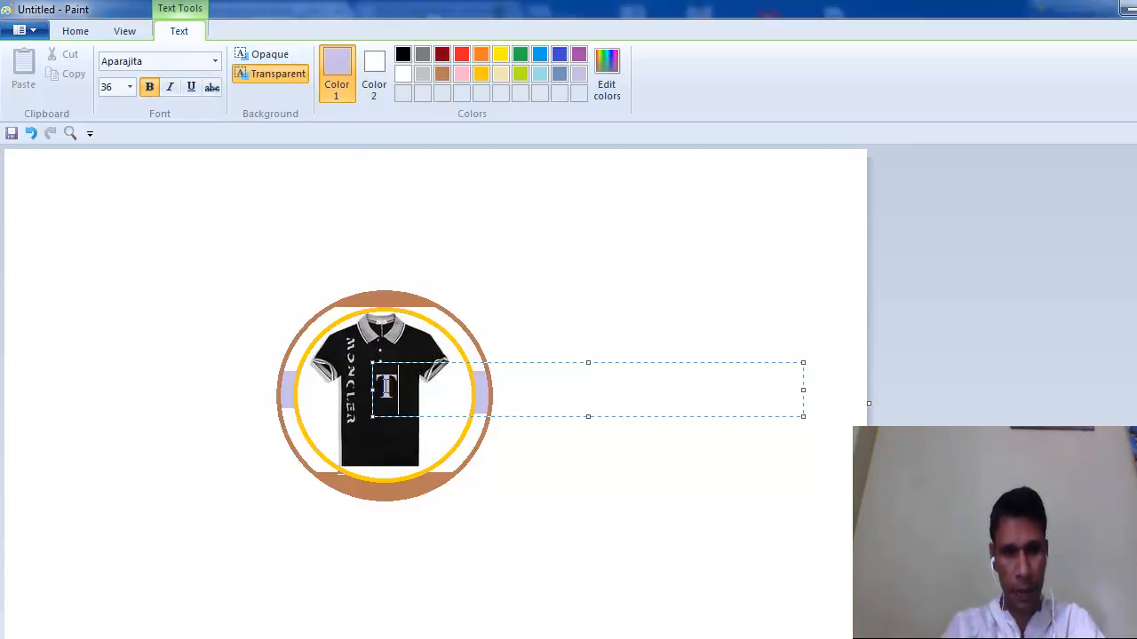
pyautogui.moveTo(414, 362); pyautogui.dragTo(429, 346)
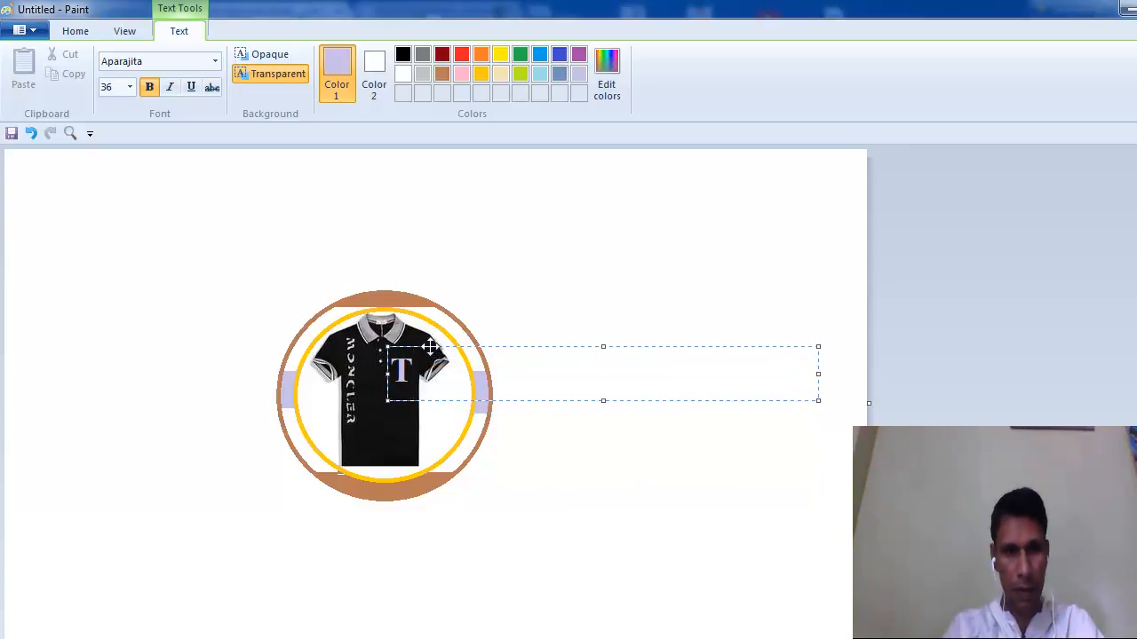
# Step: Reduce the font size of the letter "T" to 26 and place the text on the picture
pyautogui.moveTo(414, 377); pyautogui.dragTo(395, 384)
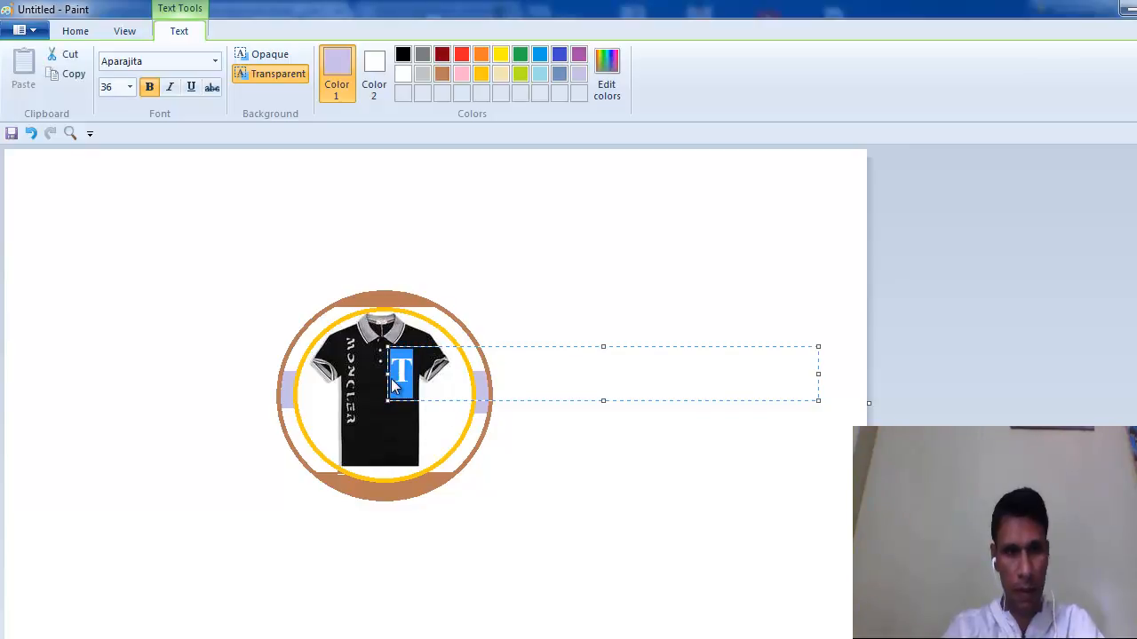
pyautogui.click(129, 88)
pyautogui.click(155, 81)
pyautogui.click(130, 86)
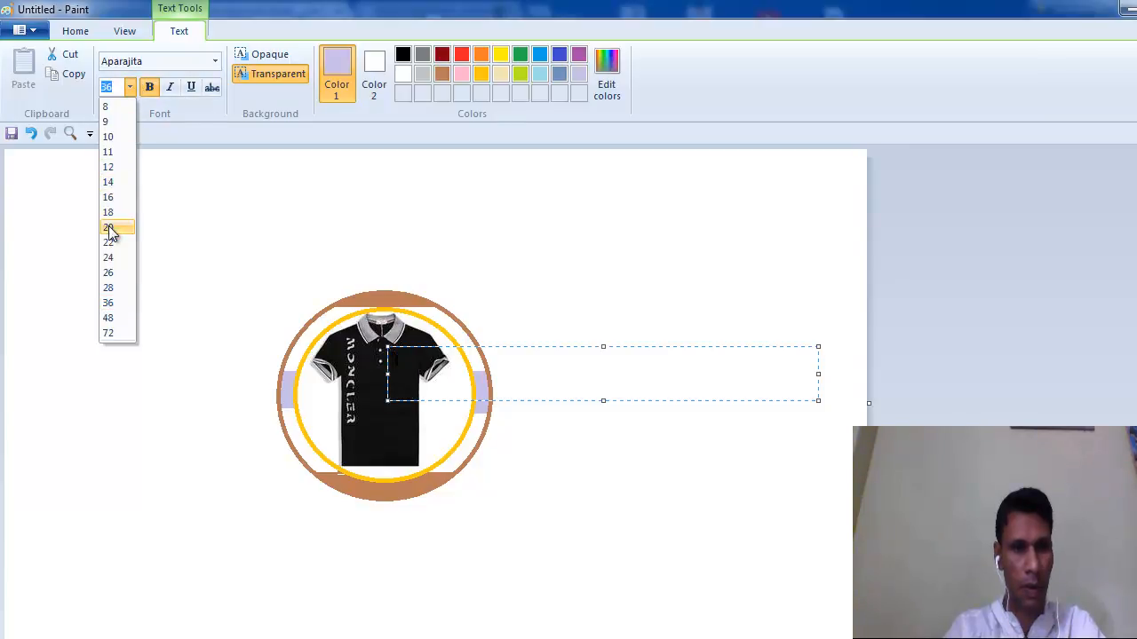
pyautogui.click(110, 288)
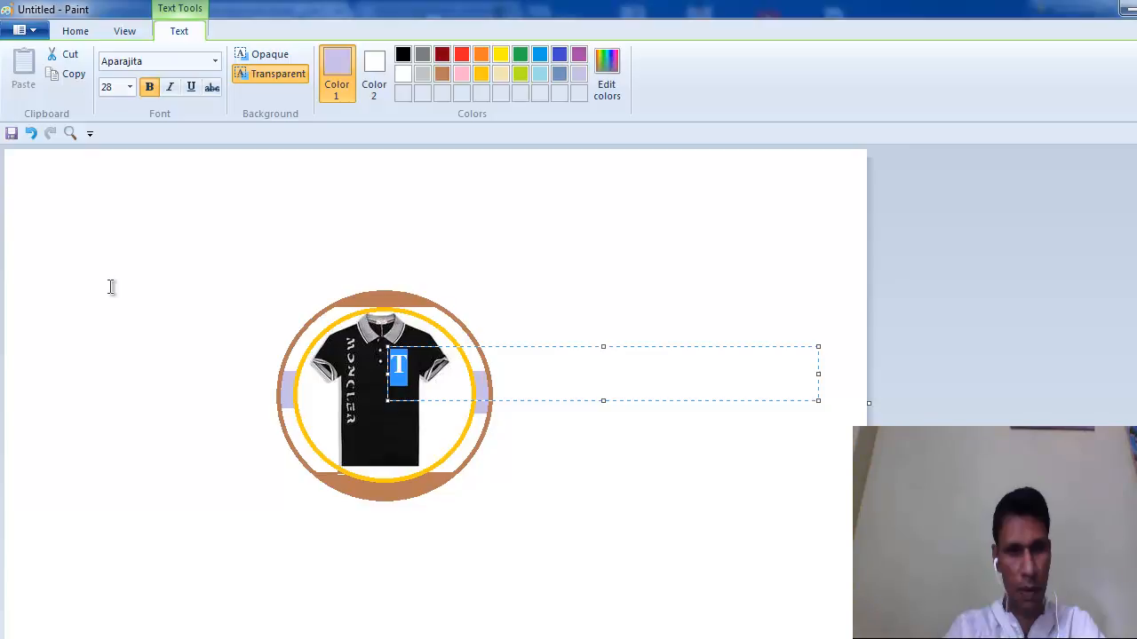
pyautogui.click(131, 87)
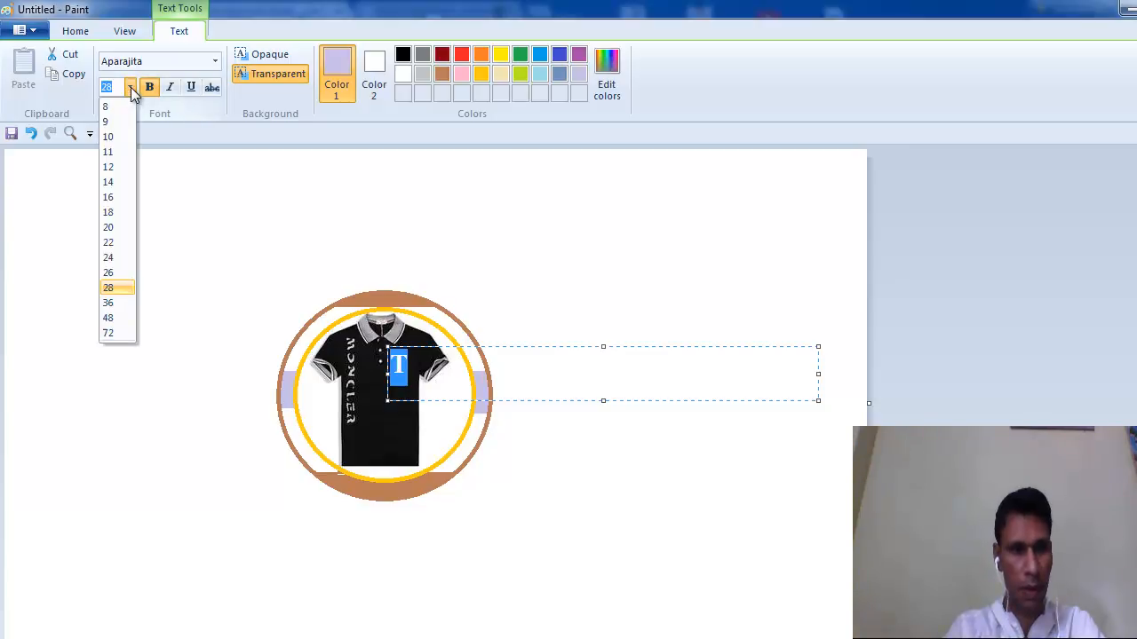
pyautogui.click(110, 272)
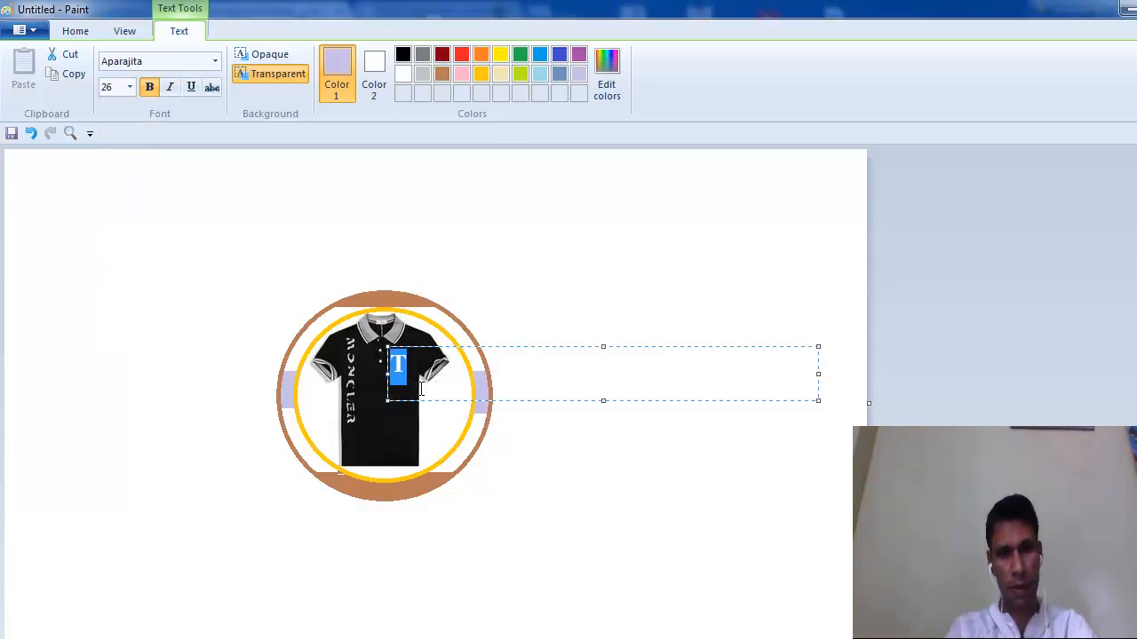
pyautogui.click(548, 284)
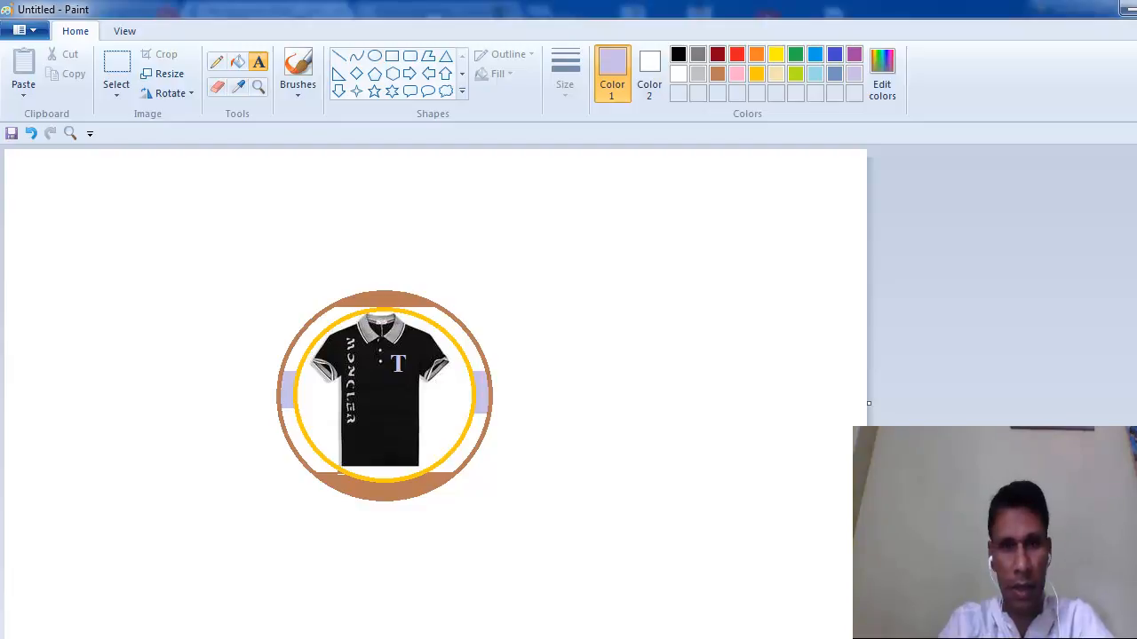
# Step: Close the drawing and save it on the Desktop as Untitled.png in PNG format
pyautogui.hotkey('alt', 'F4')
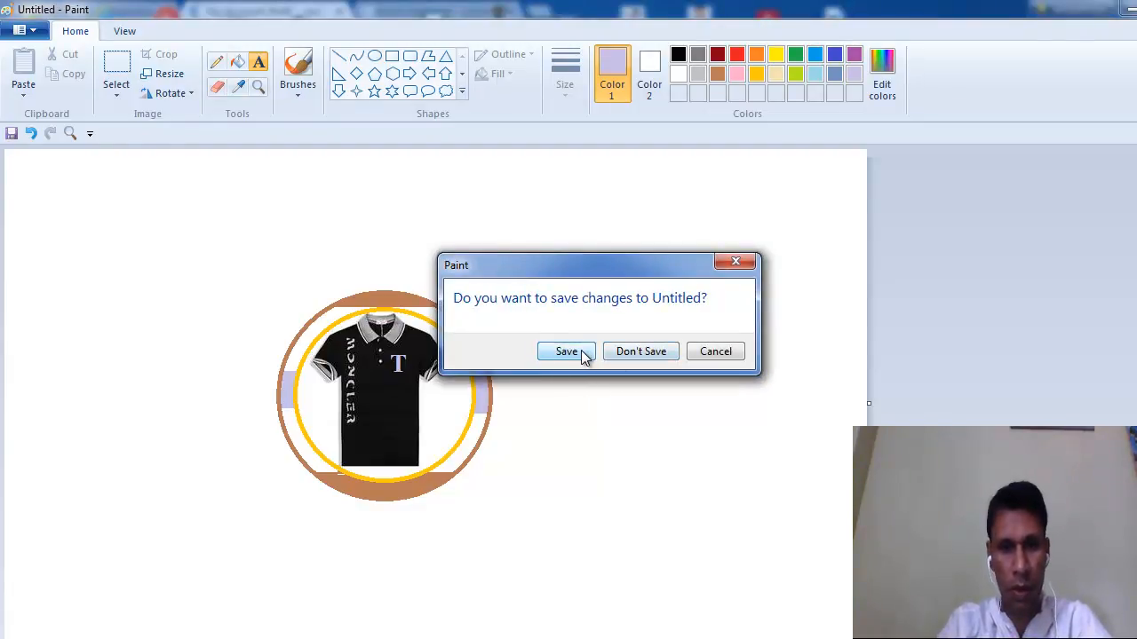
pyautogui.click(582, 353)
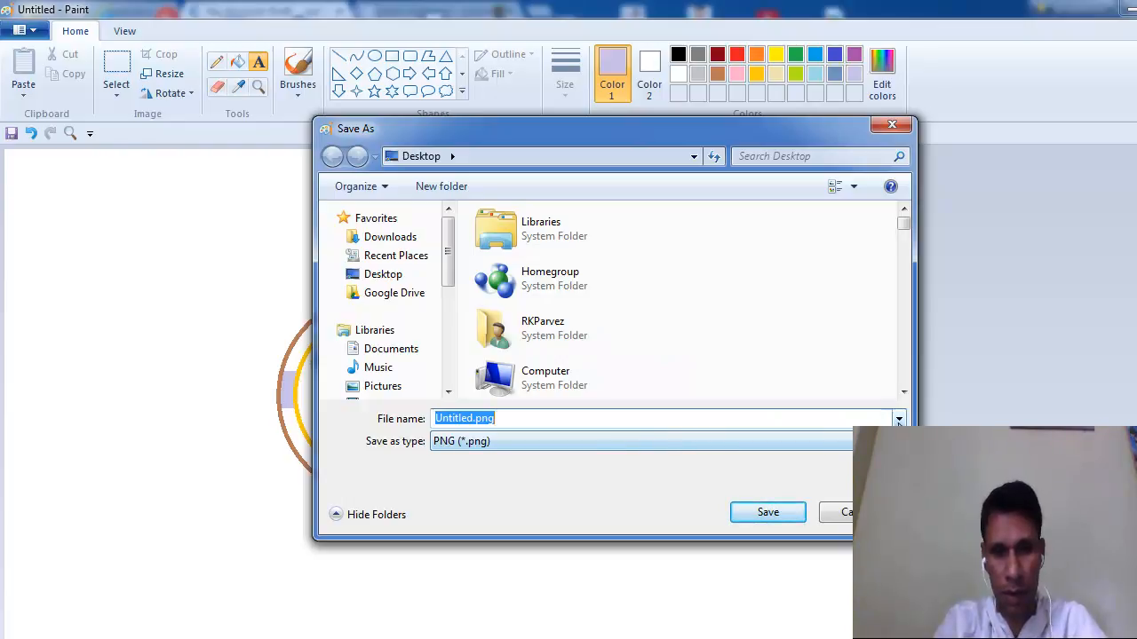
pyautogui.click(766, 513)
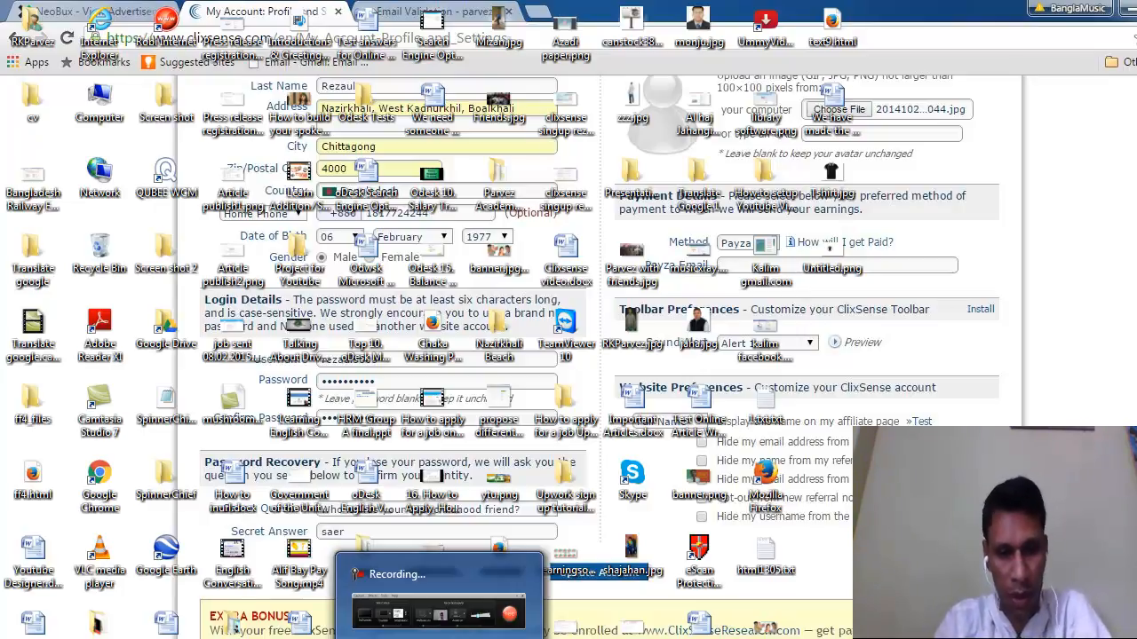
pyautogui.click(509, 619)
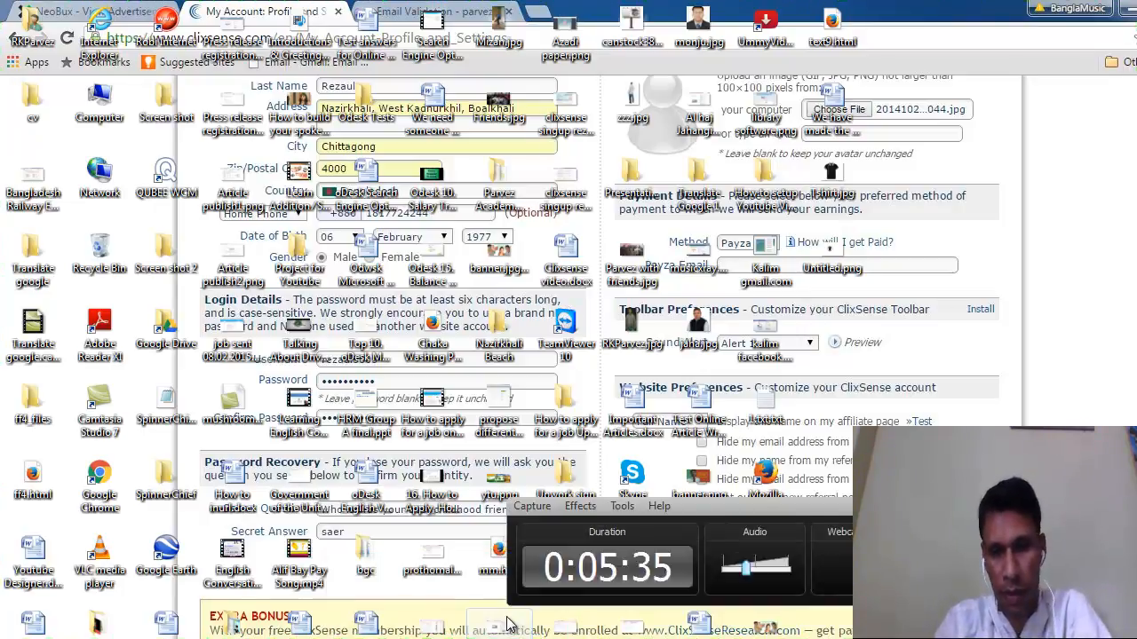